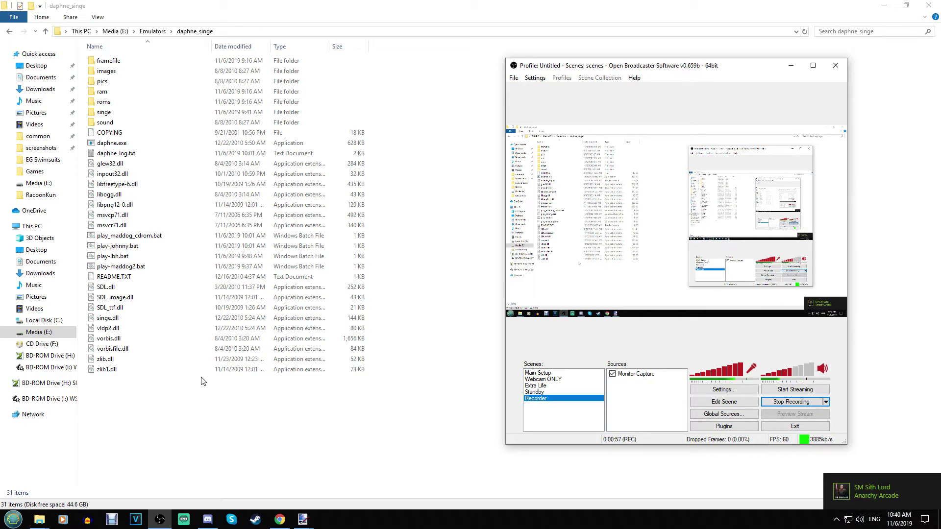
- Open the Downloads folder, then bring the archived SINGE forum page in the browser forward
left_click(40, 89)
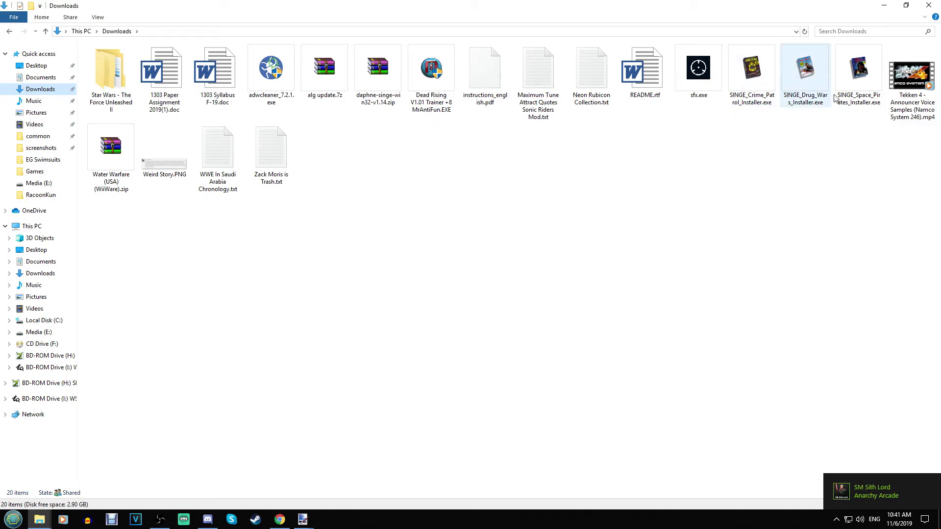
left_click(284, 524)
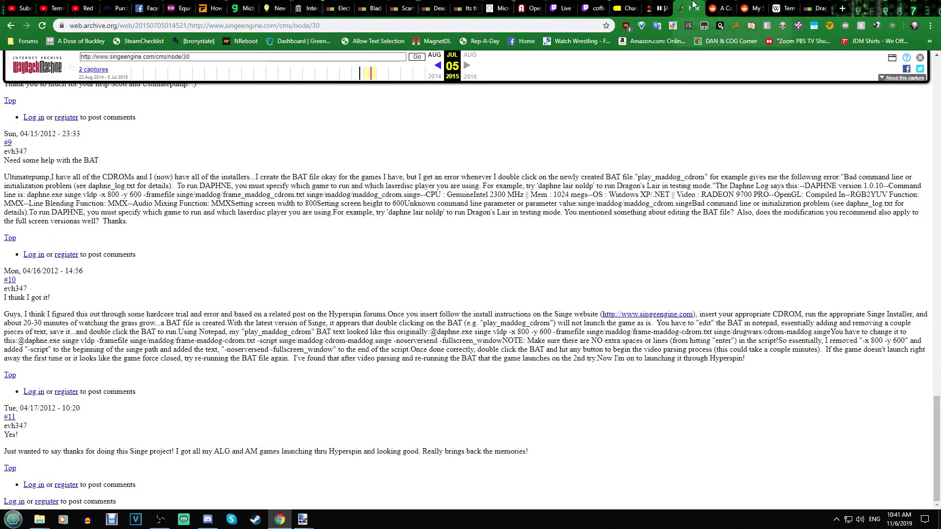
- Open the archived SINGE home page in a new tab, close Wikipedia, and go to Downloads
key("Home")
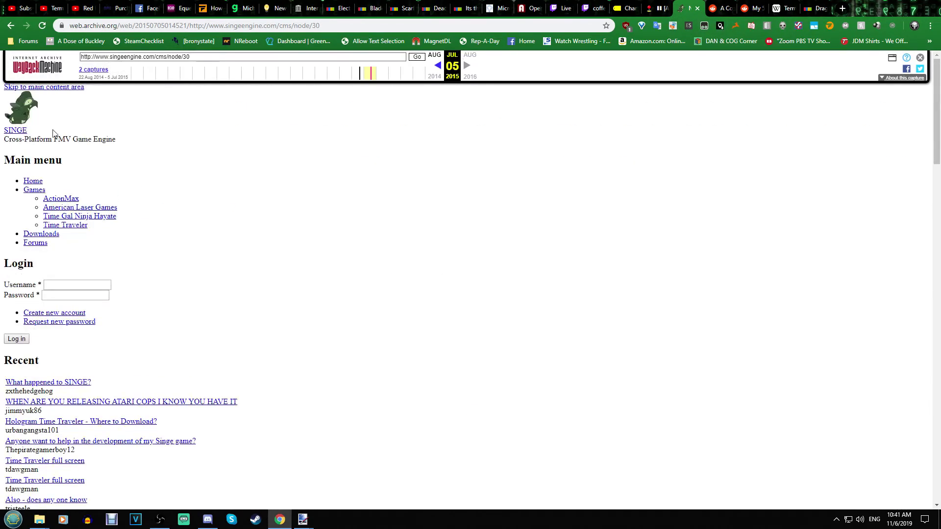
left_click_drag(16, 130, 695, 5)
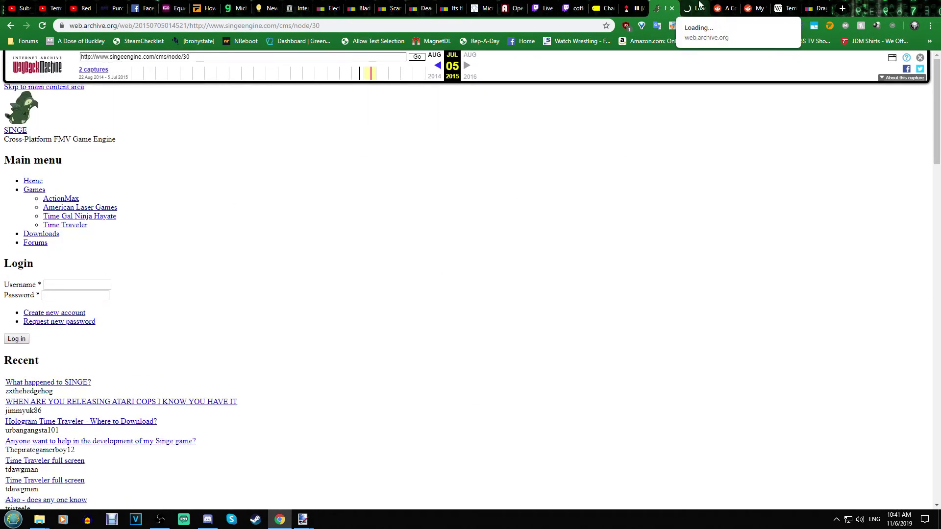
left_click(700, 4)
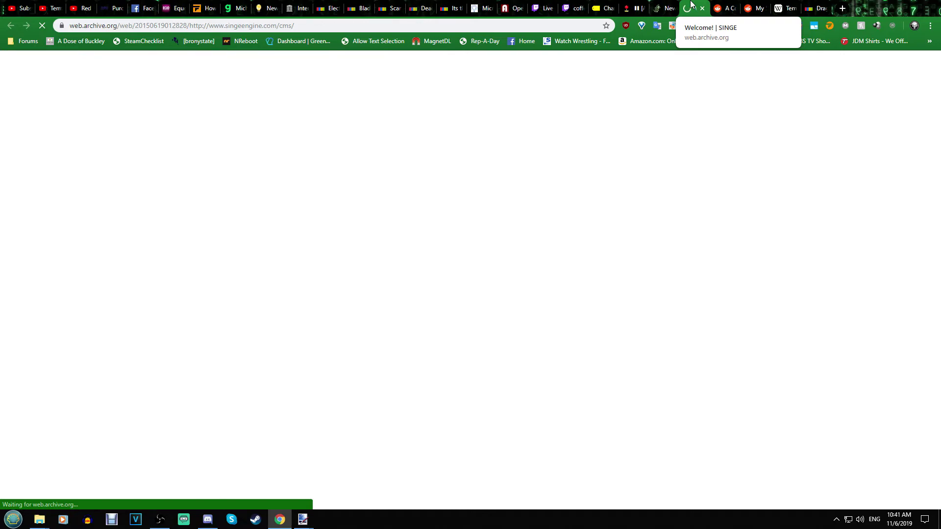
right_click(785, 9)
left_click(812, 83)
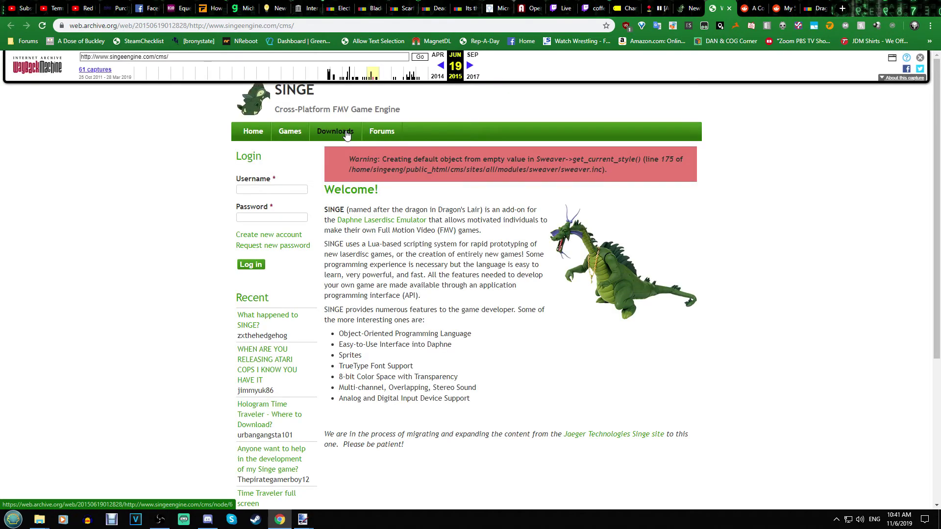
left_click(346, 136)
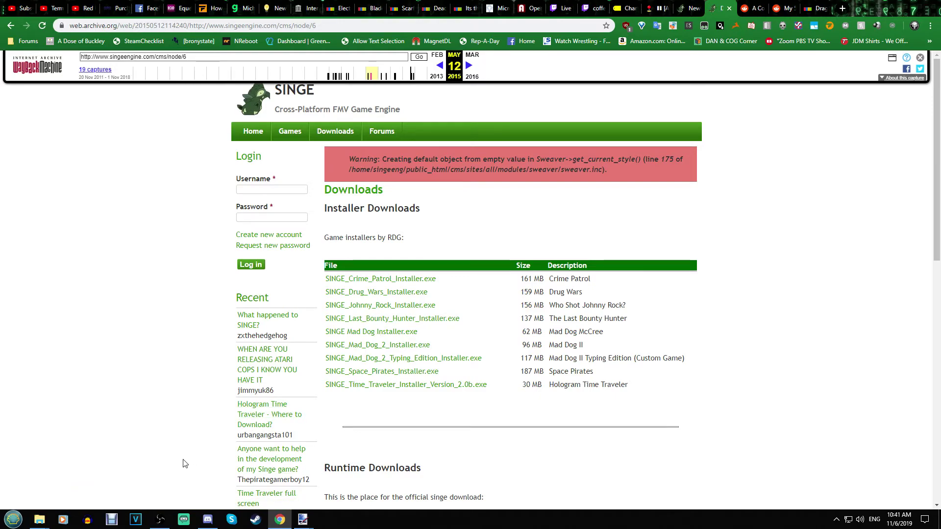
left_click(39, 524)
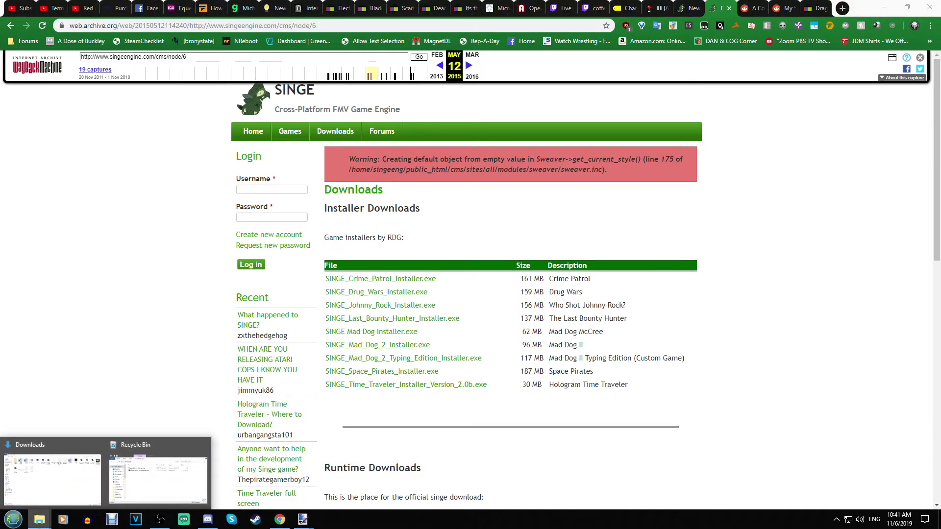
- Launch SINGE_Drug_Wars_Installer.exe from Downloads and dismiss its GPL license notice
left_click(54, 492)
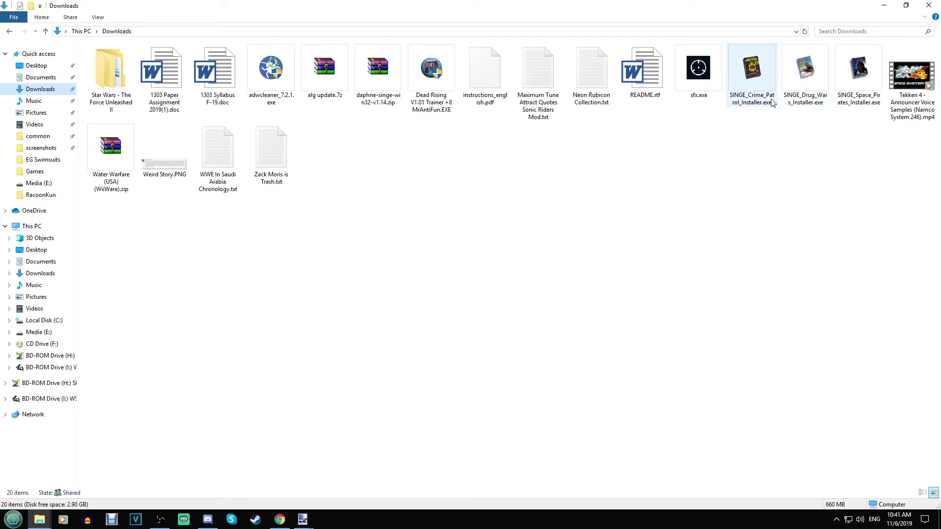
double_click(791, 98)
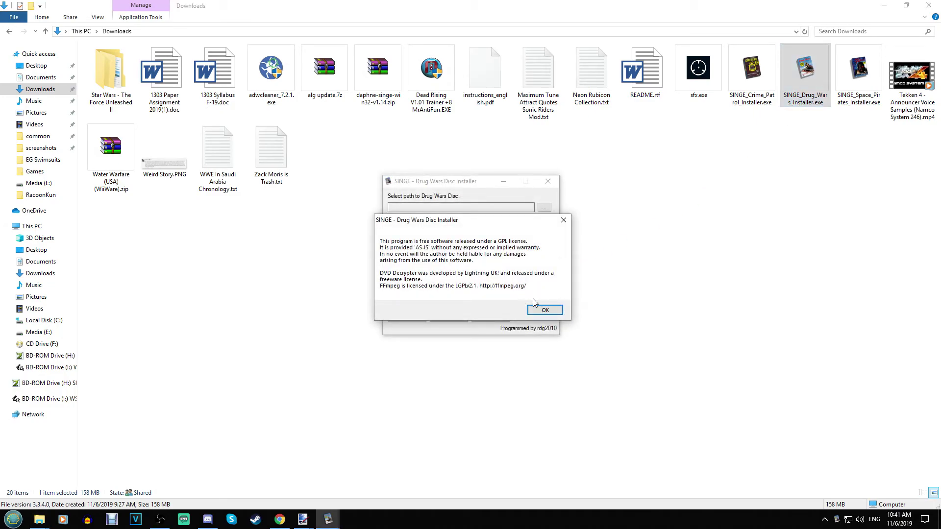
left_click(544, 311)
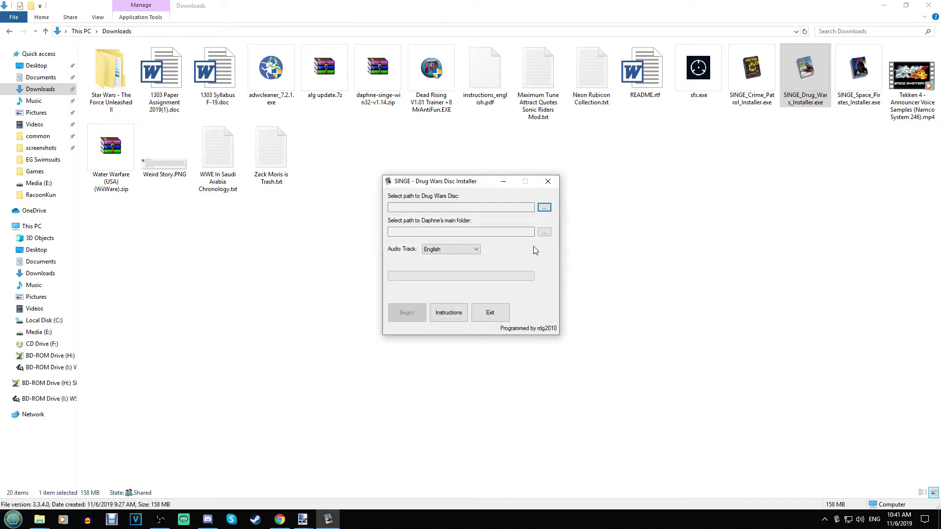
- Keep English audio, eject the old BD-ROM drive I:, and open the Games folder
left_click(476, 249)
left_click(475, 249)
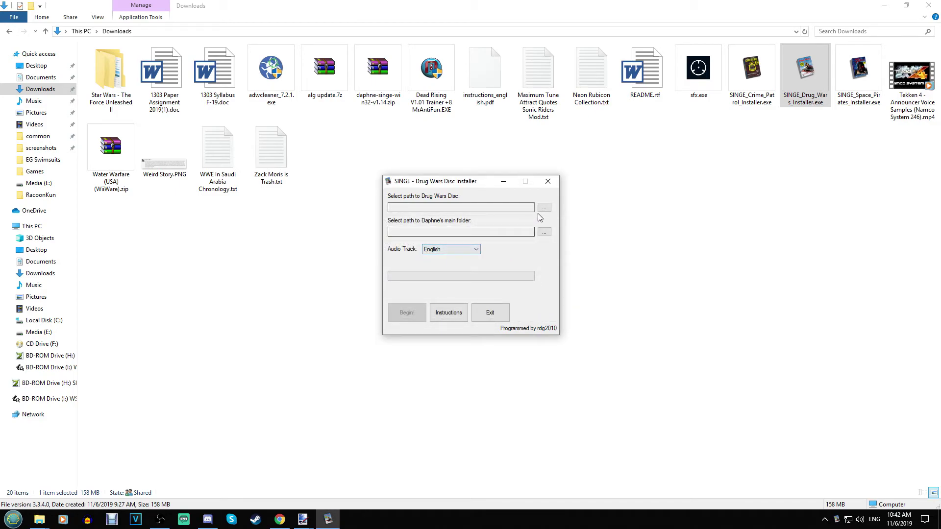
right_click(60, 371)
left_click(90, 324)
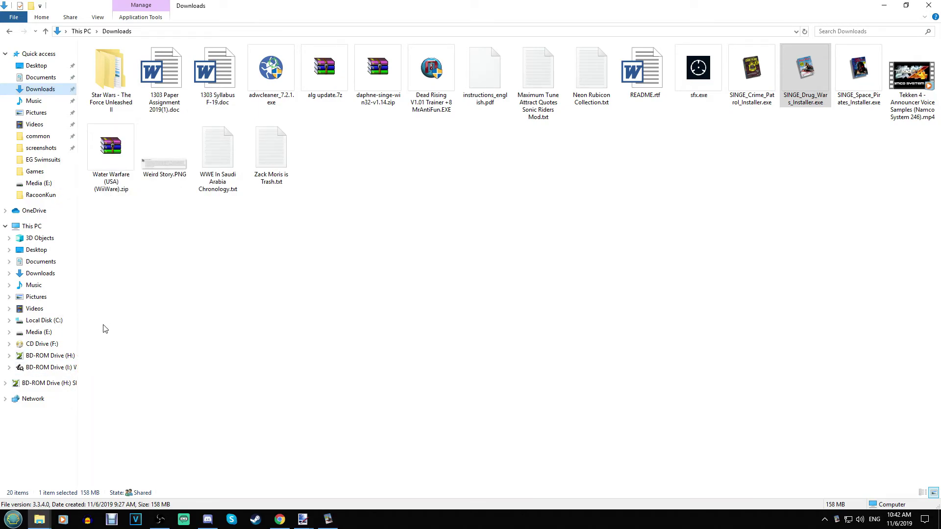
left_click(328, 520)
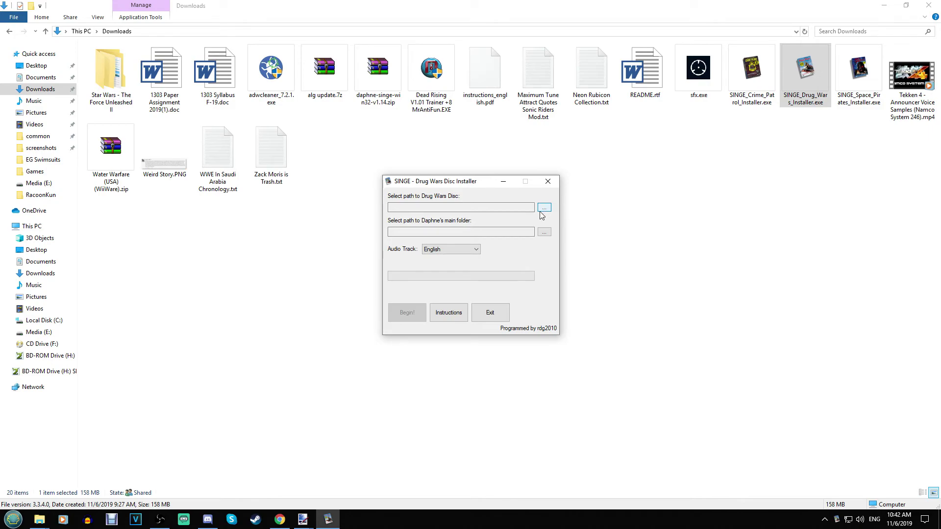
left_click(63, 173)
scroll(154, 359, "down", 10)
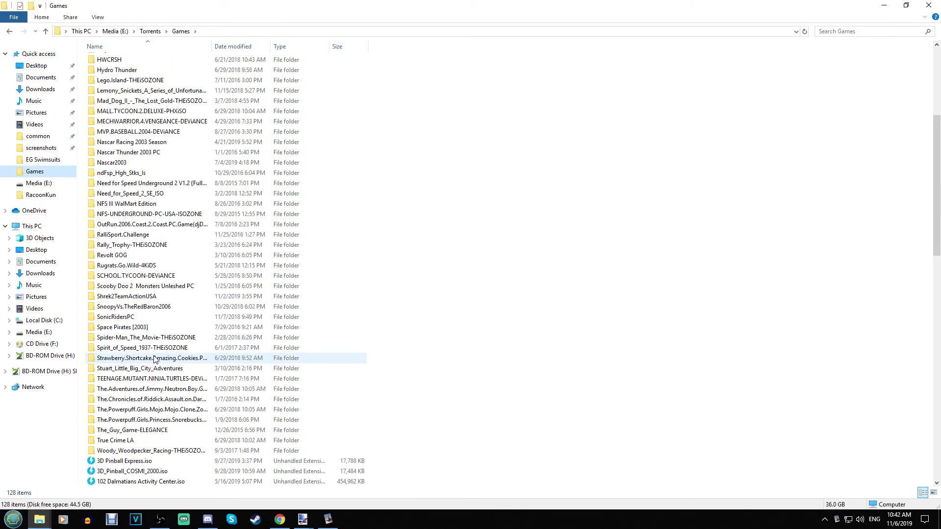
- Mount drug_wars.iso as BD-ROM drive I: Drug_Wars and return to the installer
scroll(490, 302, "up", 5)
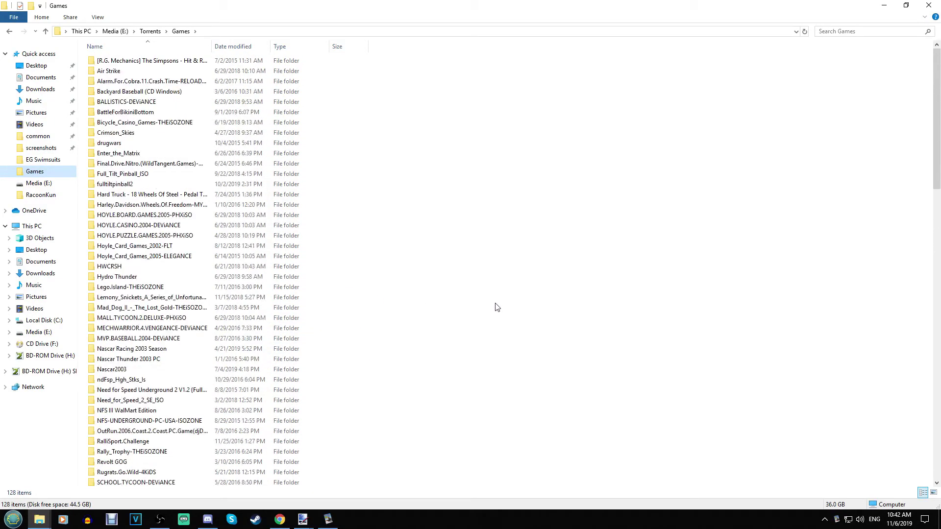
scroll(487, 314, "down", 3)
scroll(486, 314, "down", 5)
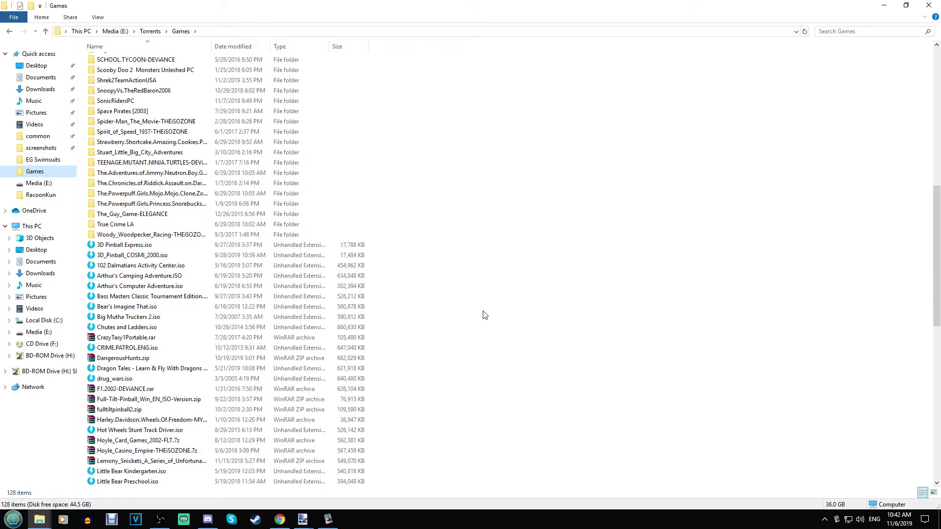
double_click(256, 383)
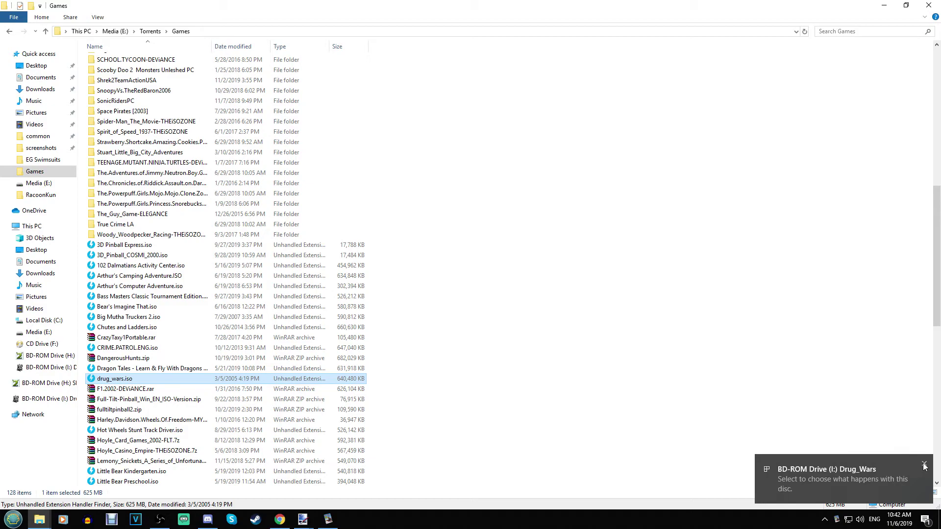
left_click(924, 466)
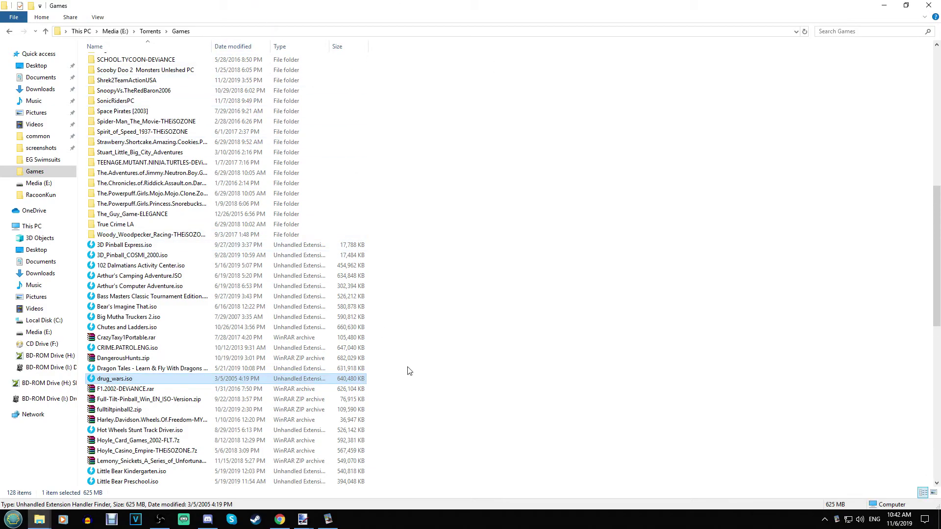
left_click(328, 519)
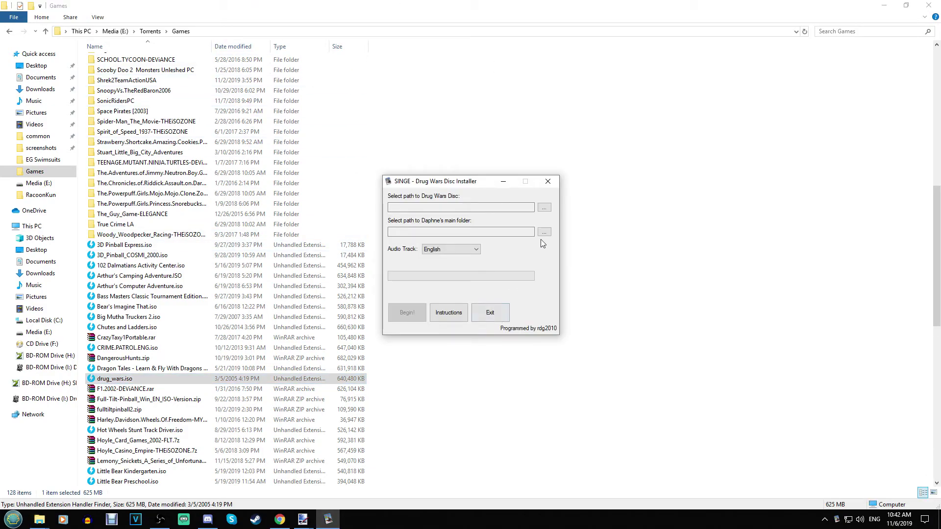
- Set the installer's disc path to the mounted drive I:\
left_click(544, 208)
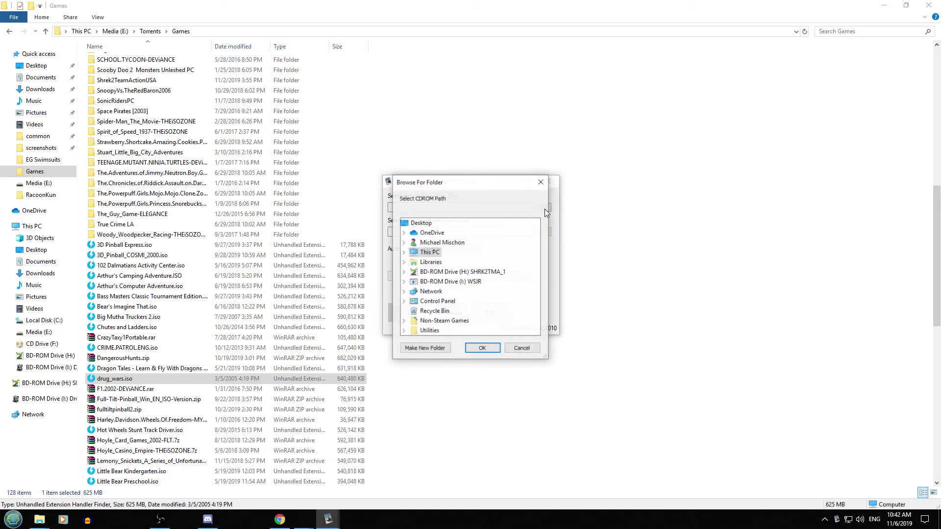
double_click(456, 282)
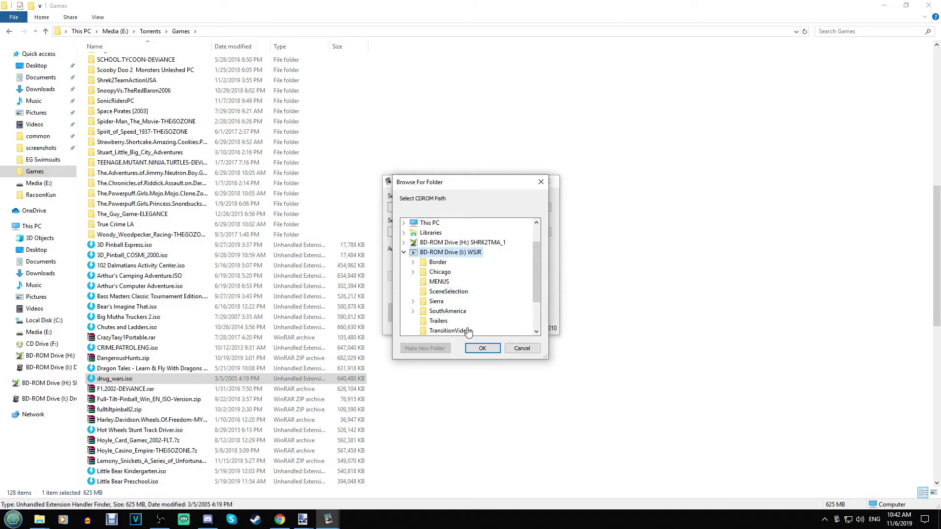
left_click(481, 348)
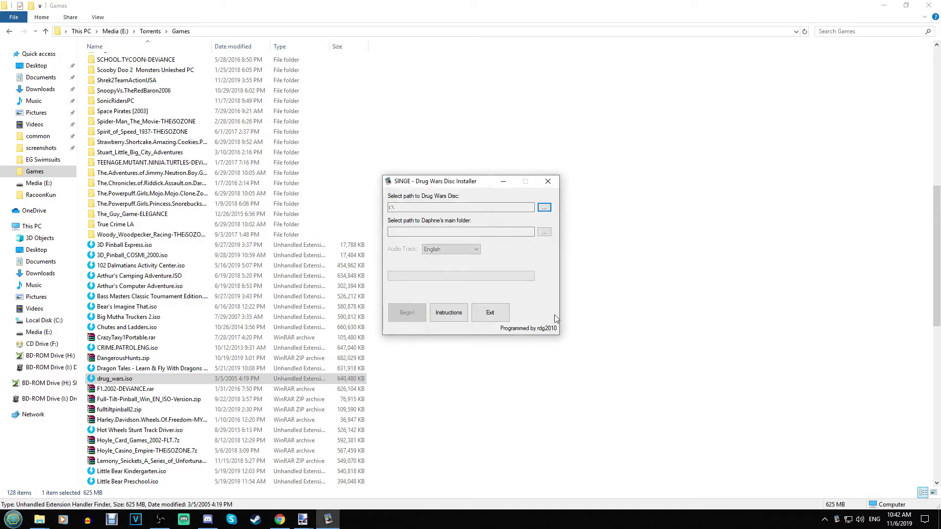
- Browse for the Daphne folder to Media (E:) > Emulators > daphne_singe
left_click(543, 235)
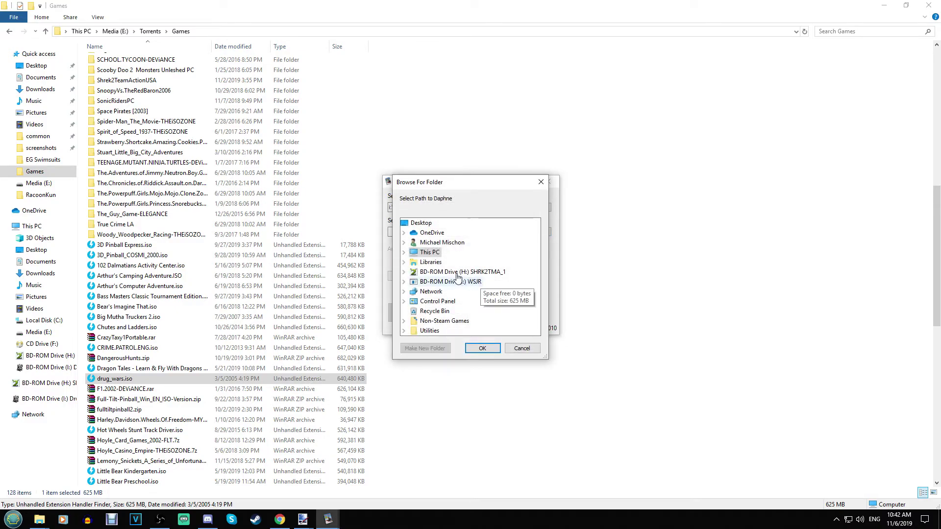
left_click(404, 252)
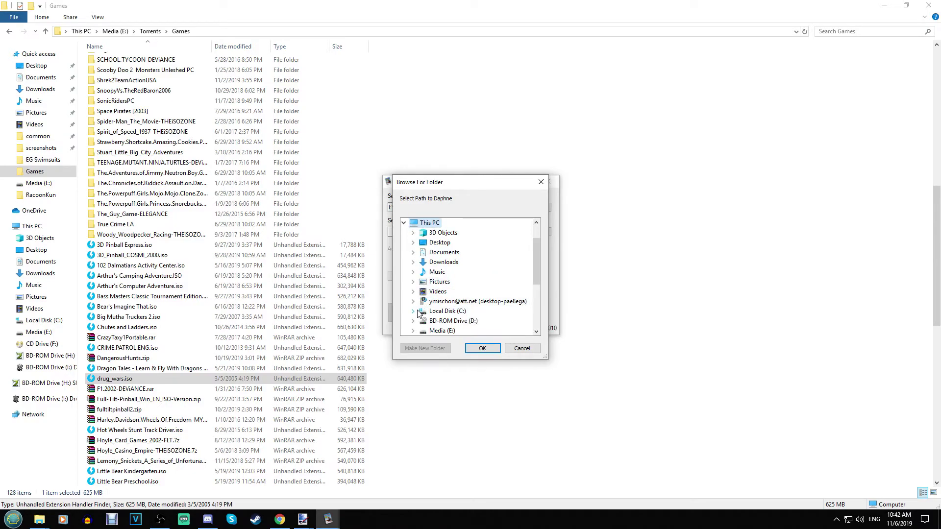
scroll(395, 305, "down", 2)
left_click(414, 277)
scroll(417, 285, "down", 3)
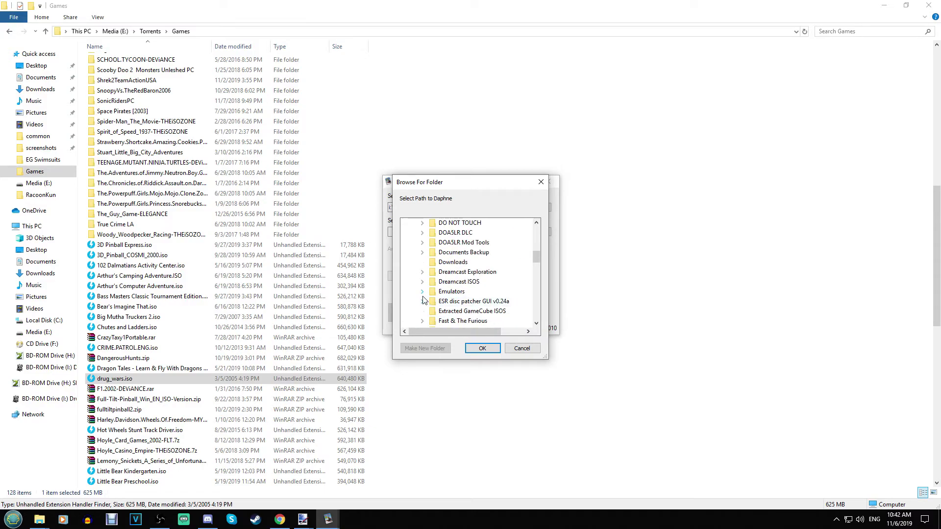
left_click(422, 292)
left_click(460, 292)
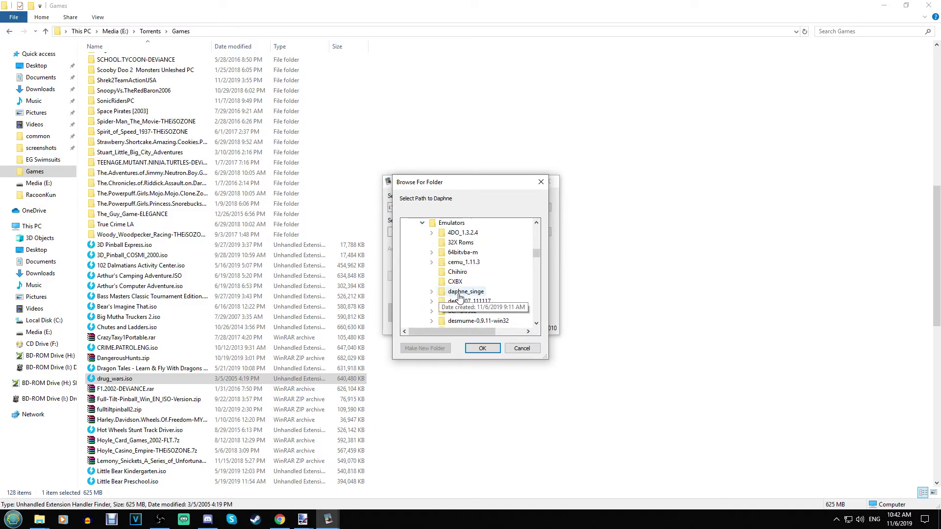
- Confirm daphne_singe as the Daphne folder, begin installation, and wait for the Done message
left_click(483, 348)
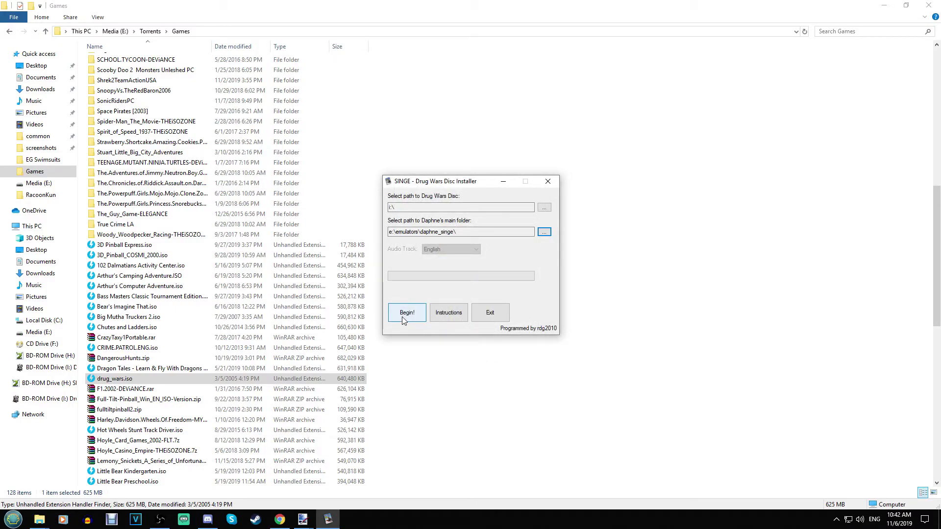
left_click(402, 316)
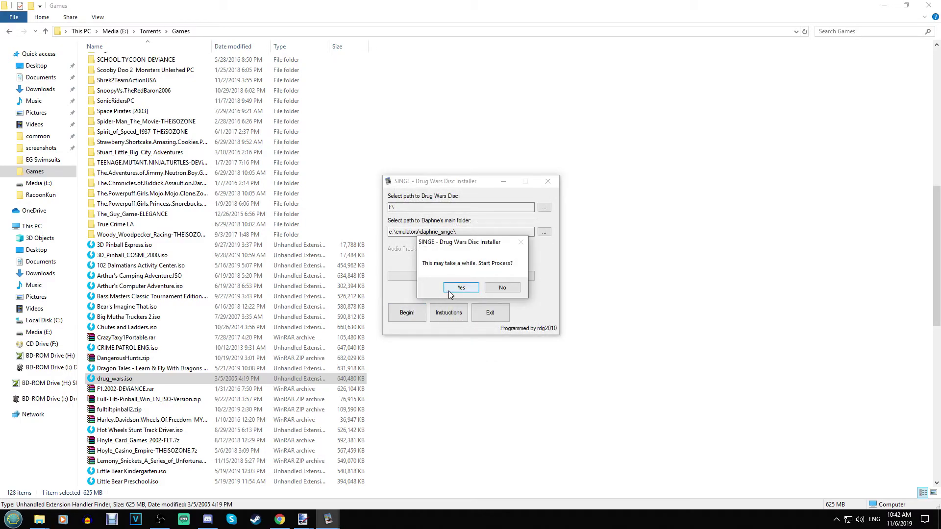
left_click(448, 290)
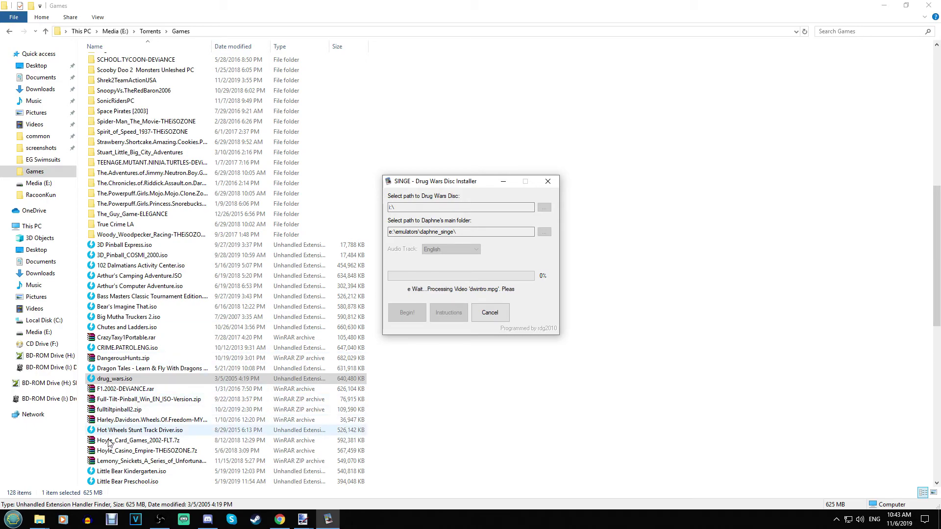
left_click(156, 519)
left_click_drag(573, 56, 630, 66)
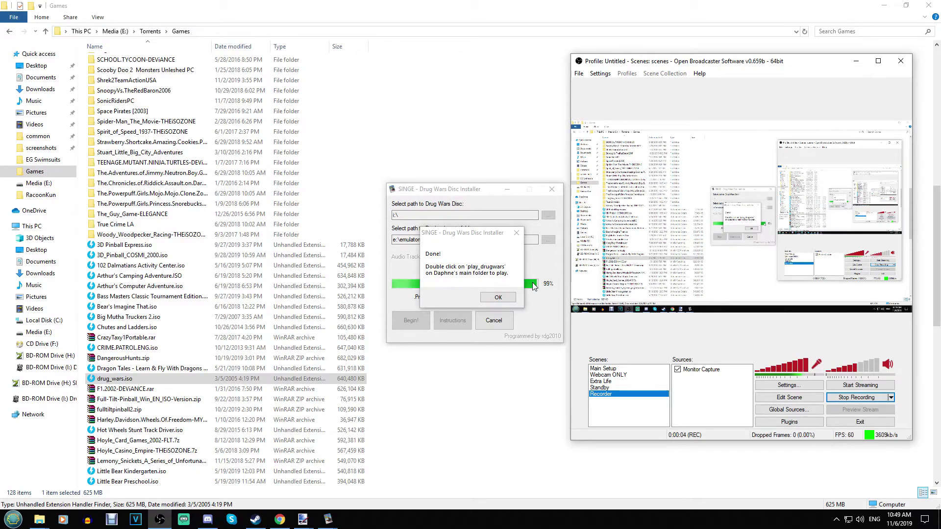
left_click(502, 299)
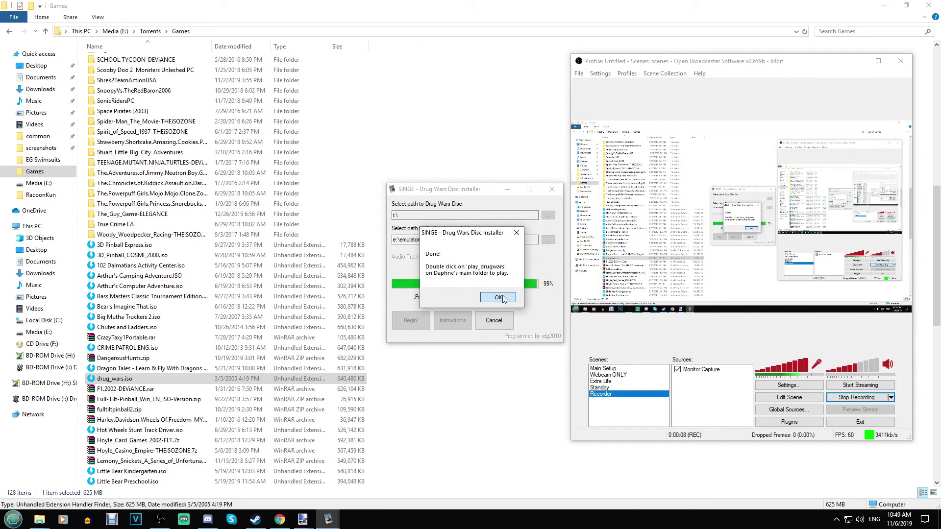
- Close the finished installer and open Media (E:)\Emulators\daphne_singe in Explorer
left_click(502, 298)
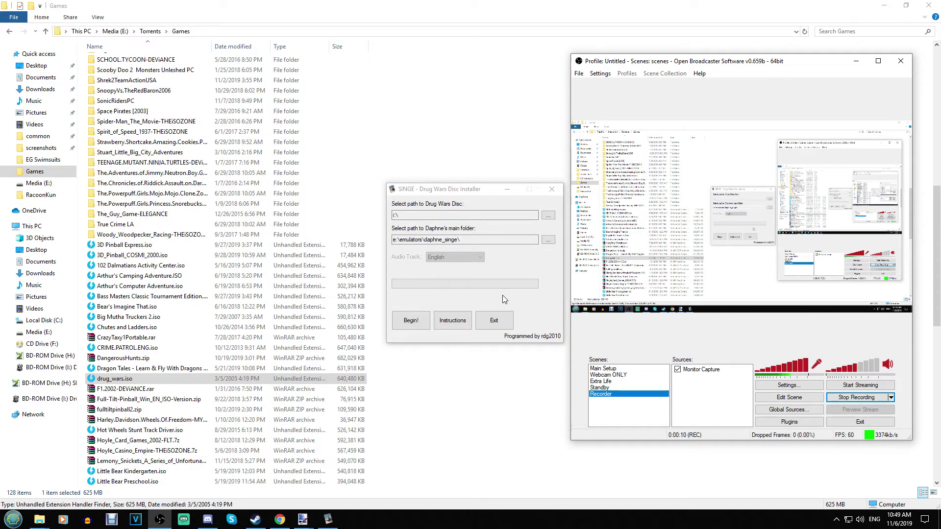
left_click(551, 189)
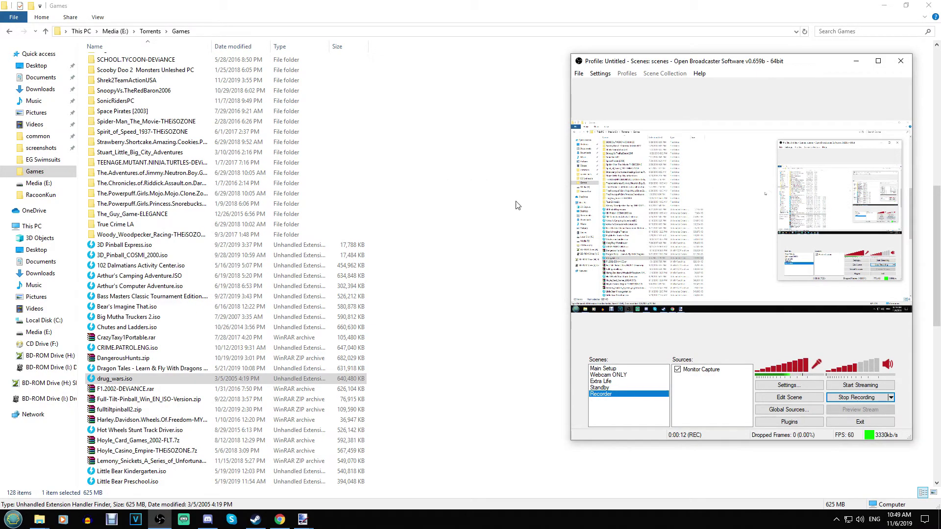
left_click(59, 184)
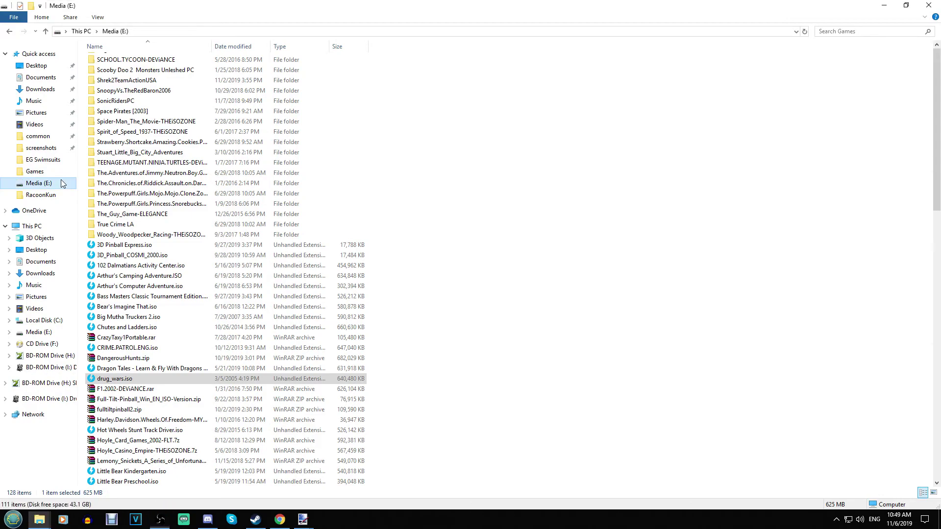
double_click(149, 122)
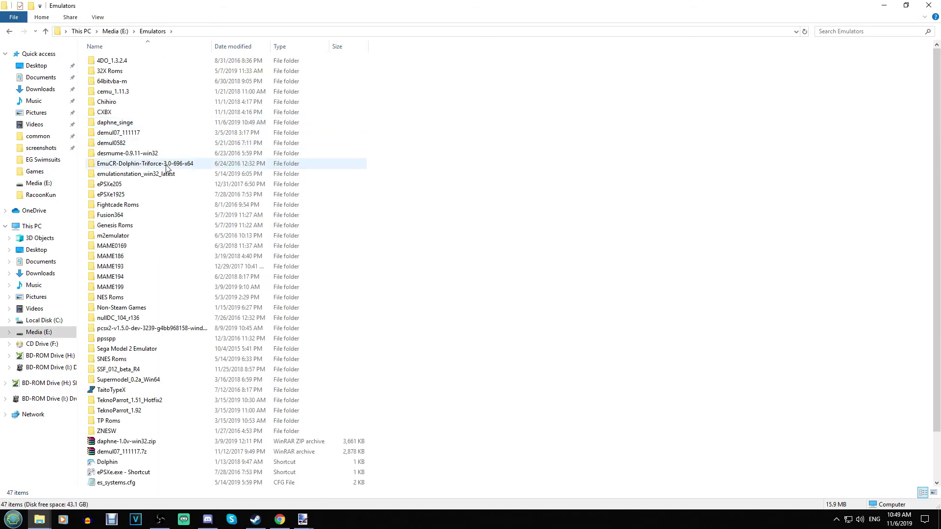
double_click(160, 126)
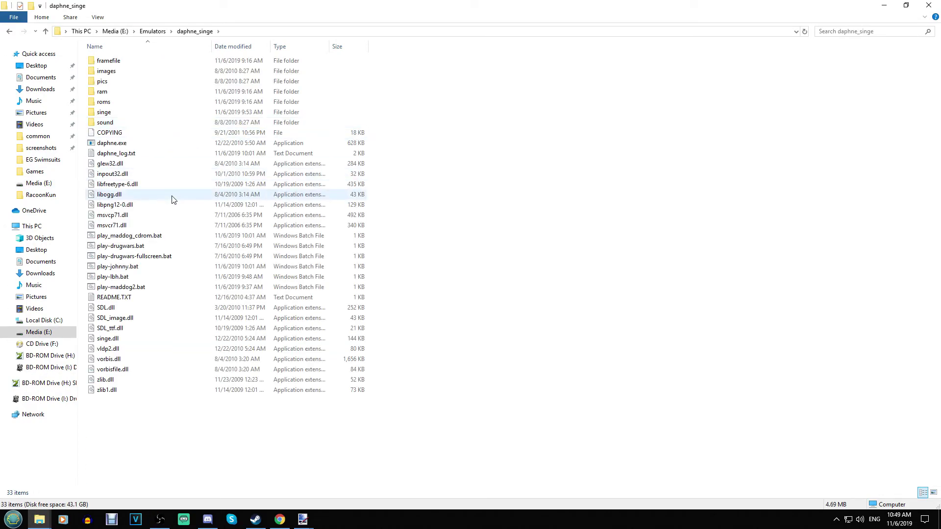
left_click(158, 260)
- Delete play-drugwars-fullscreen.bat to the Recycle Bin
right_click(217, 260)
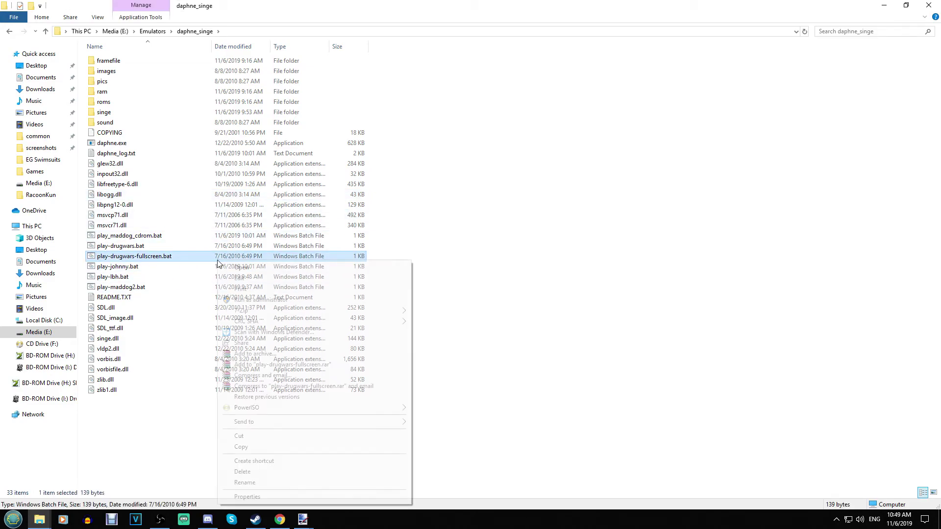
left_click(272, 472)
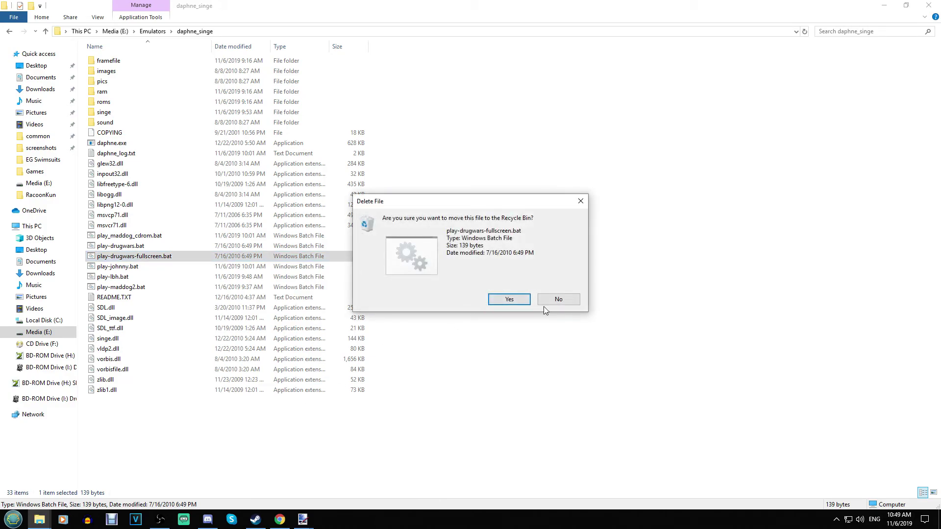
left_click(509, 299)
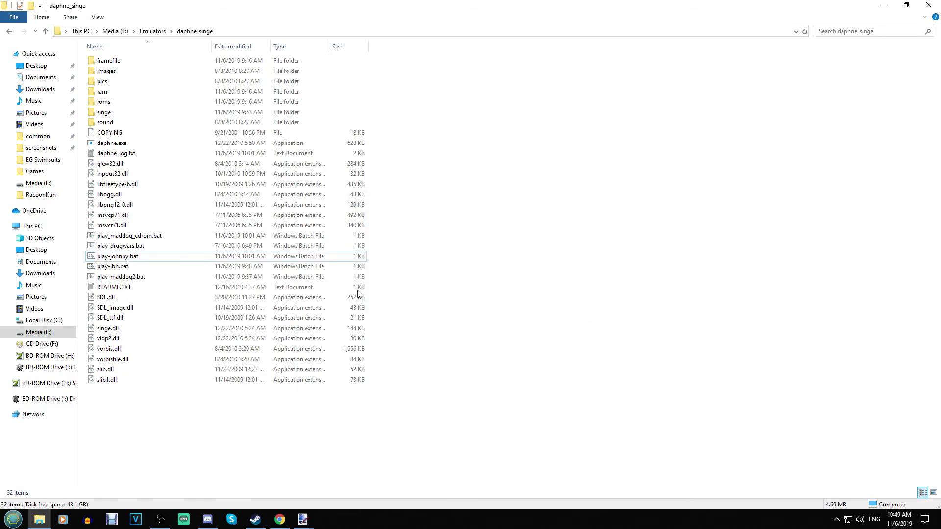
- Test-run play-drugwars.bat and dismiss the DAPHNE bad-command-line error
double_click(220, 246)
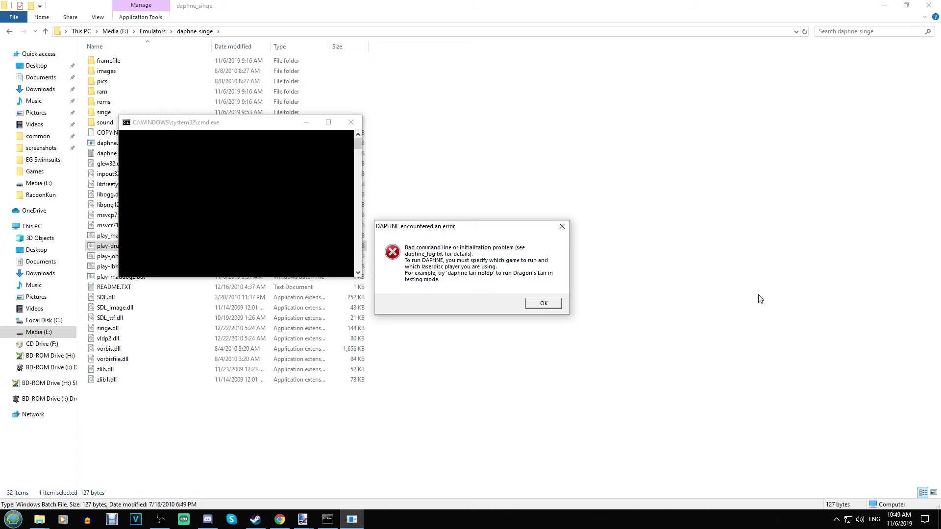
left_click(557, 306)
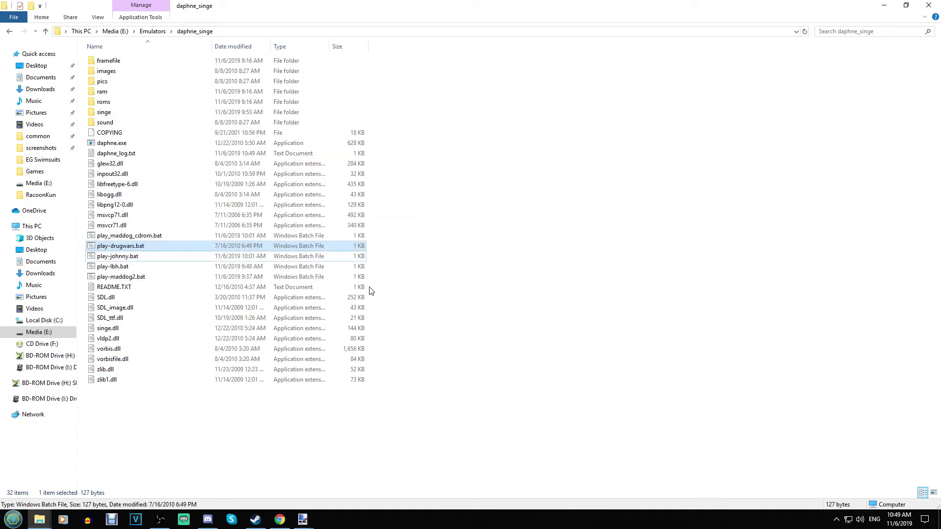
right_click(237, 249)
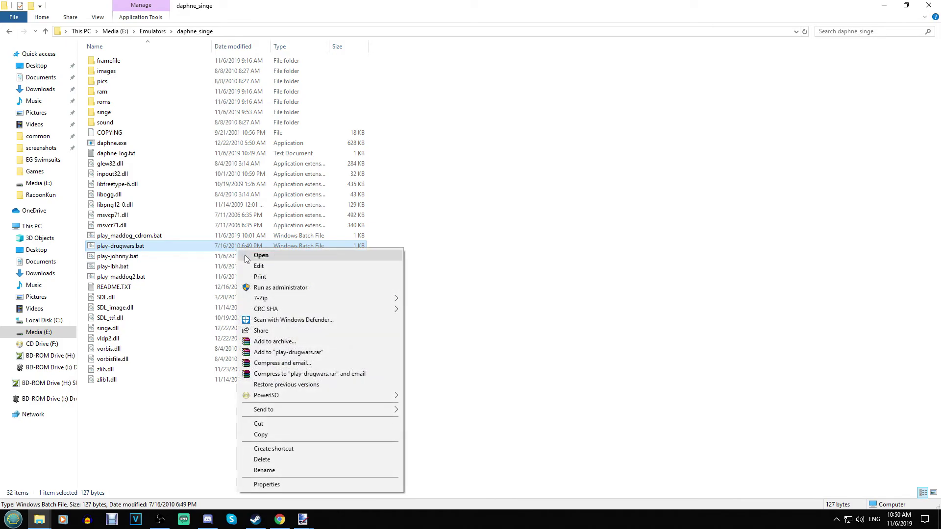
- Open play-drugwars.bat in Notepad alongside the Singe forum instructions
left_click(260, 266)
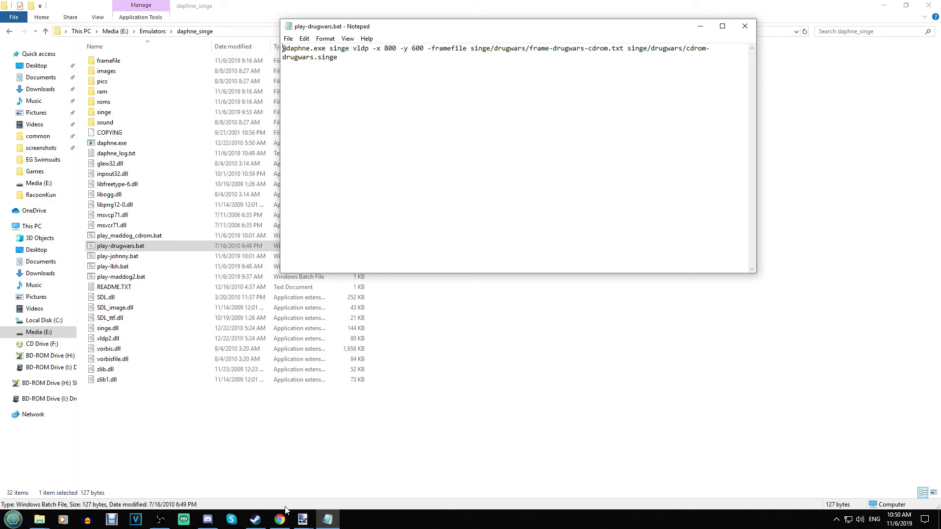
left_click(281, 521)
left_click(327, 520)
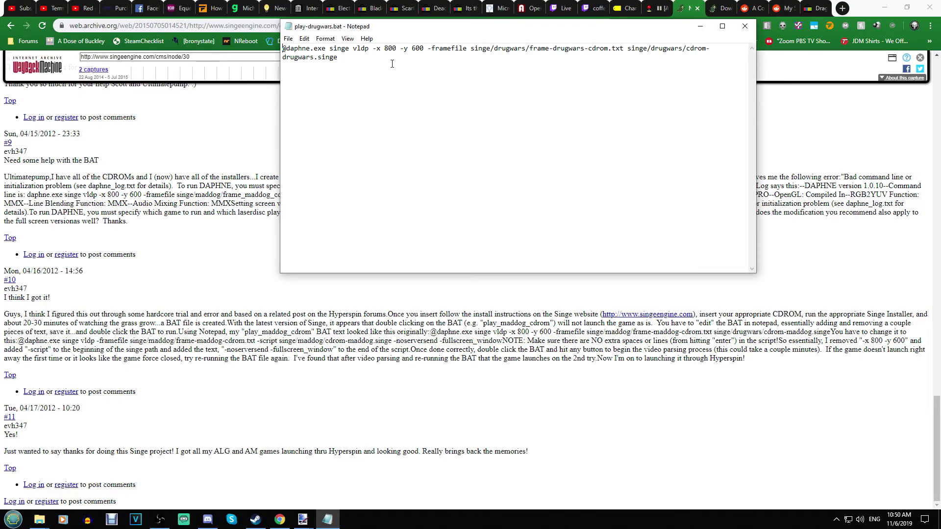
- Edit the play-drugwars.bat command: delete '-x 800 -y 600', insert '-script ', append ' -noserversend -fullscreen'
left_click_drag(424, 49, 376, 50)
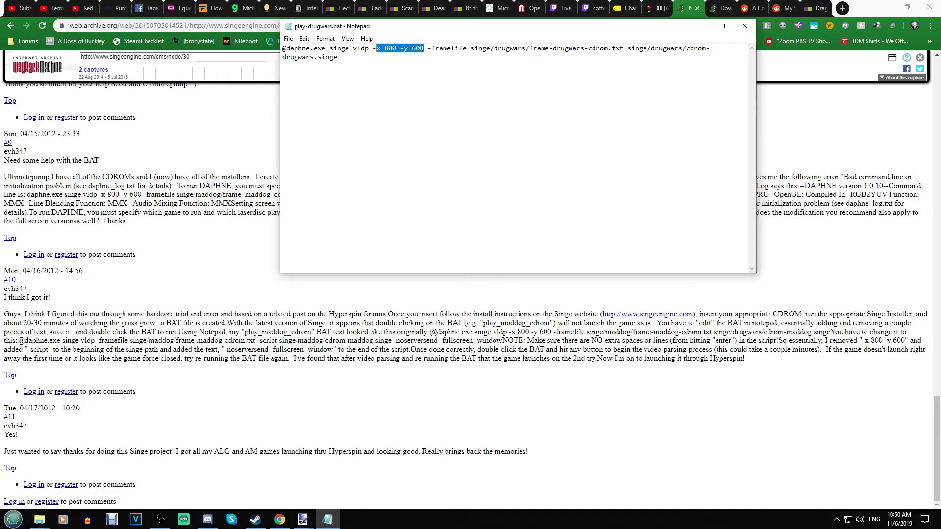
key("BackSpace")
key("BackSpace")
key("BackSpace")
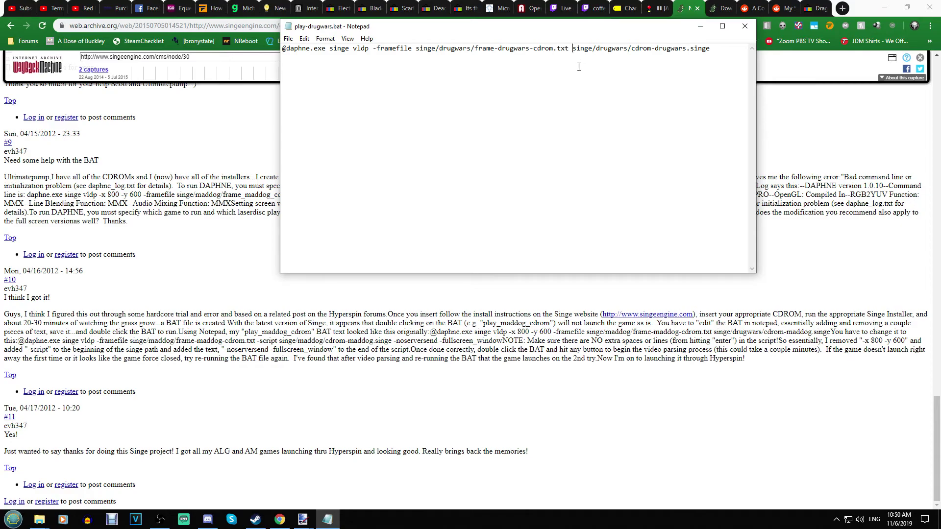
type("-")
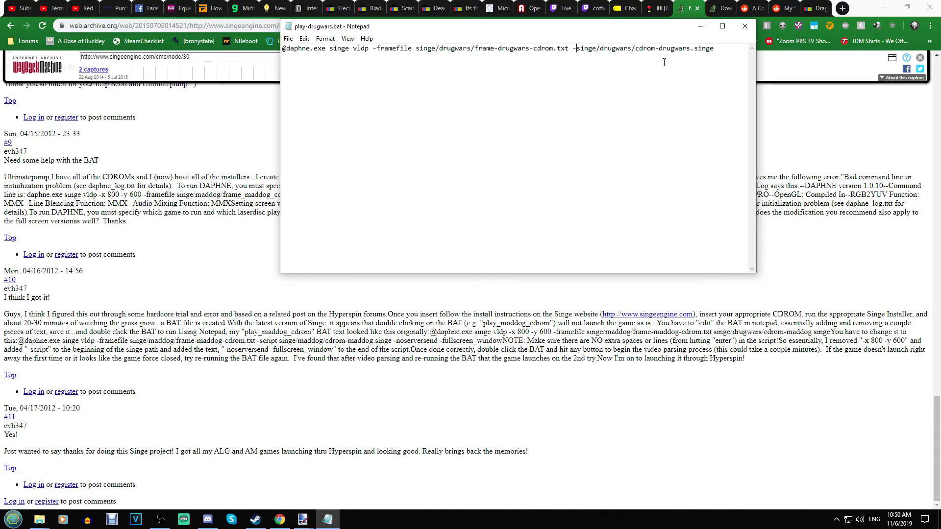
type("script s")
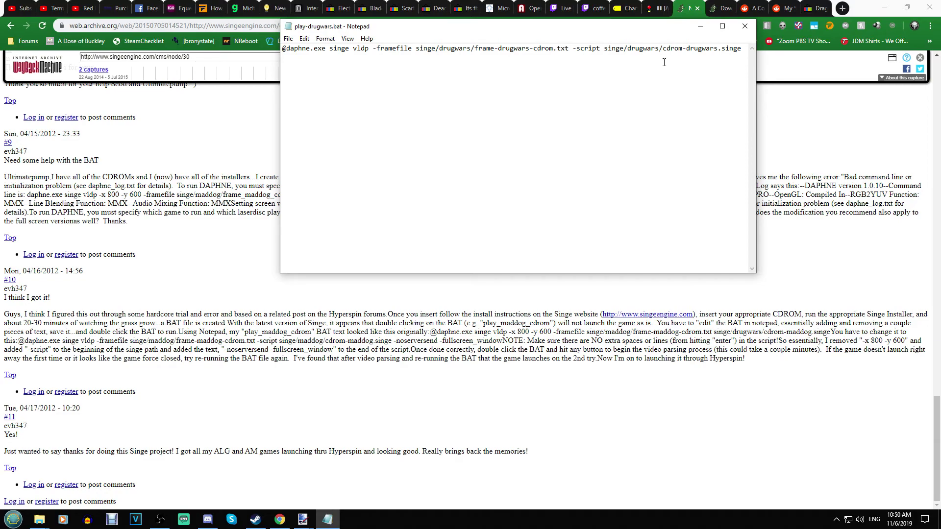
left_click(742, 48)
type("-noserversend -fullscreen")
left_click(739, 28)
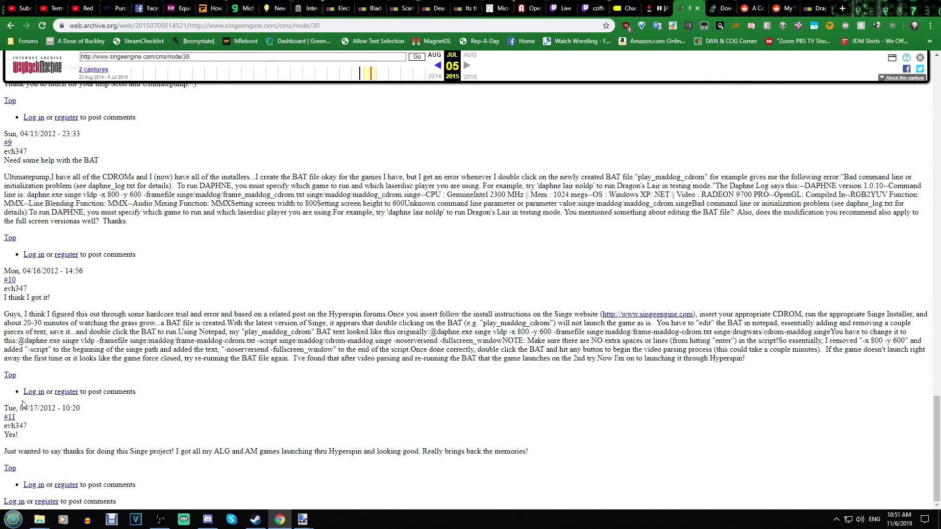
mouse_move(43, 524)
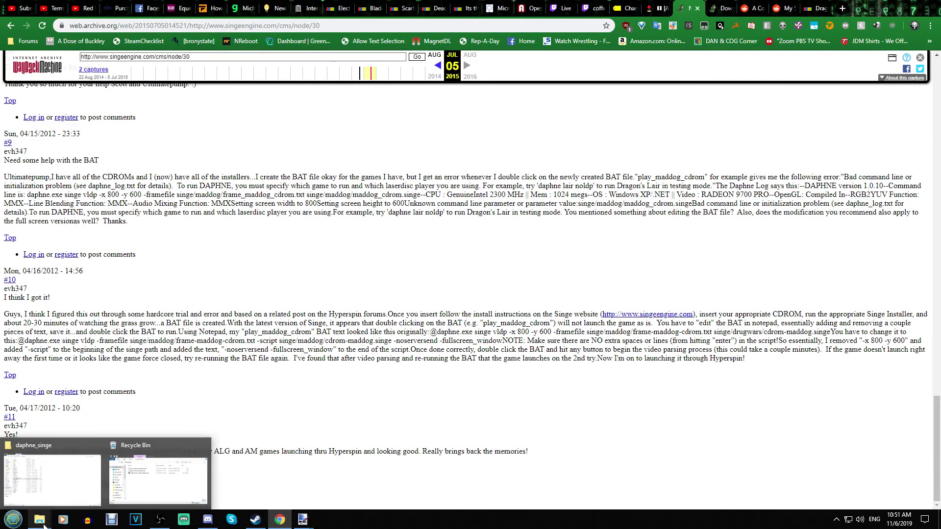
left_click(43, 480)
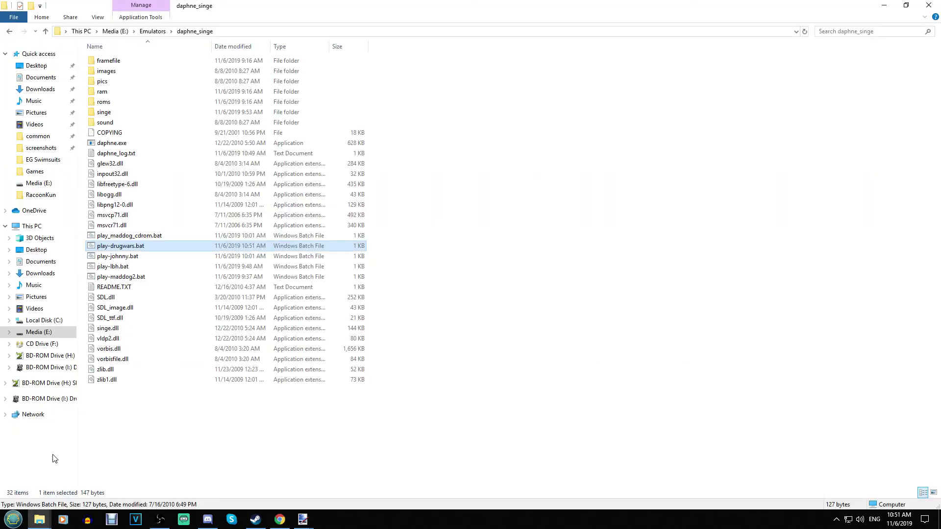
double_click(160, 247)
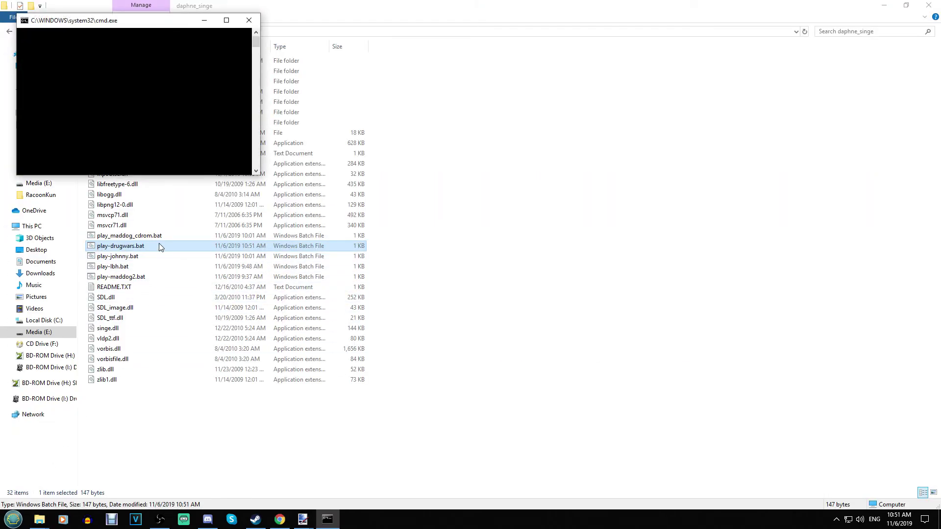